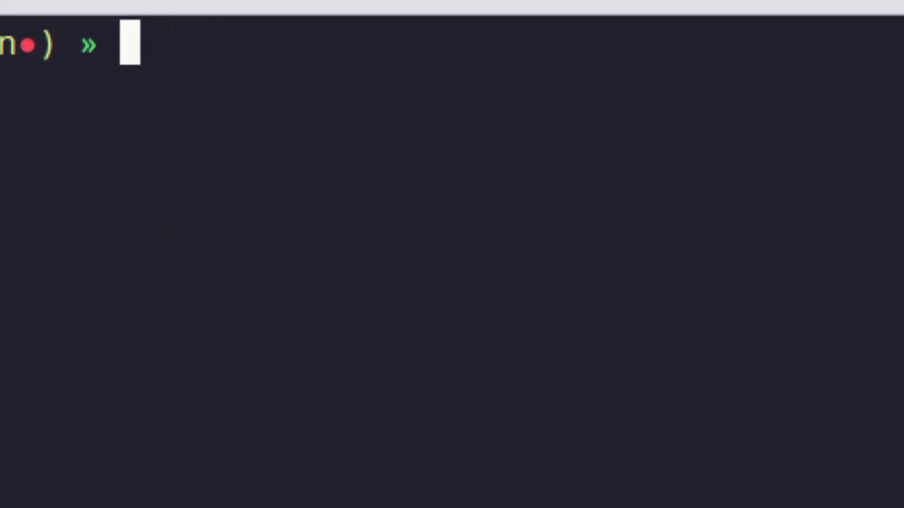
Install cert-manager v1.12.0 with kubectl apply and clear the output
key(ctrl+shift+v)
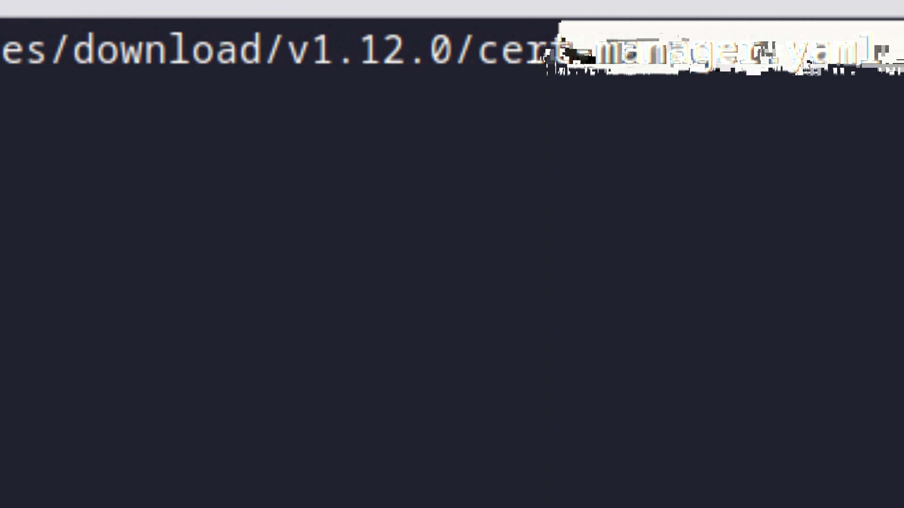
key(Return)
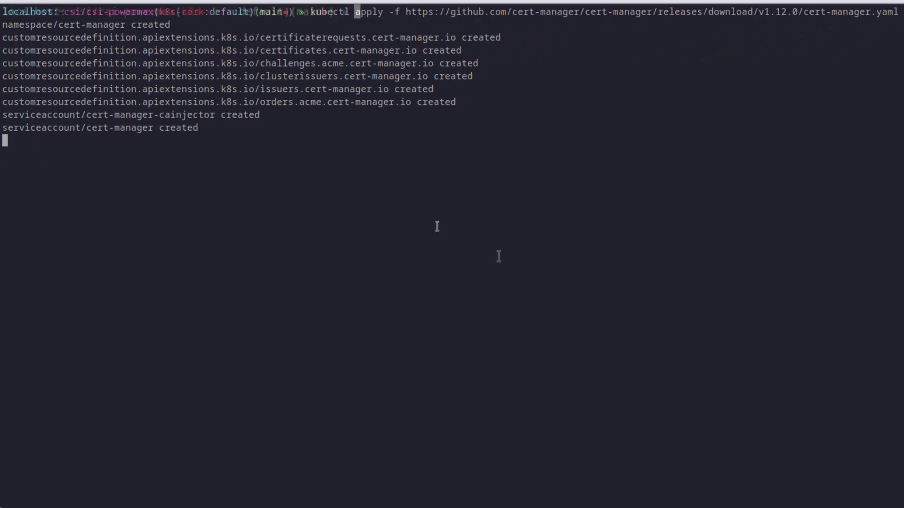
key(ctrl+l)
text(k)
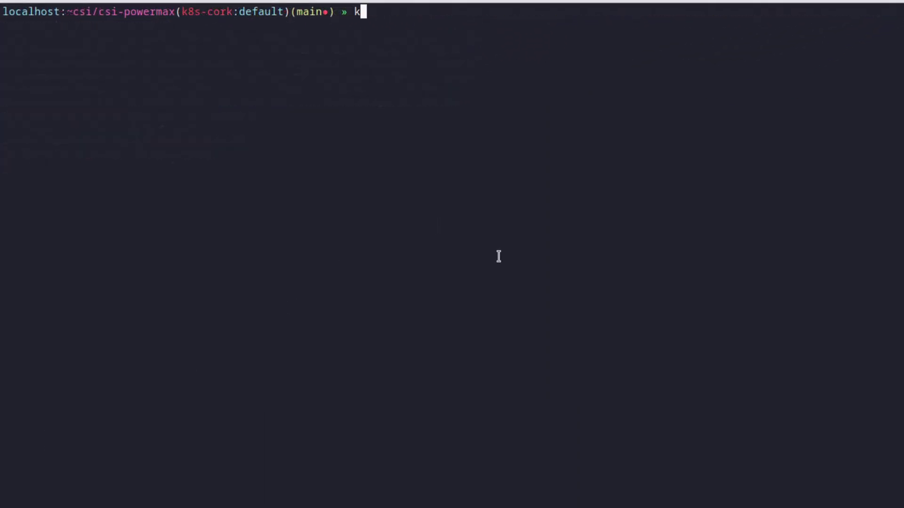
text(ubectl creat)
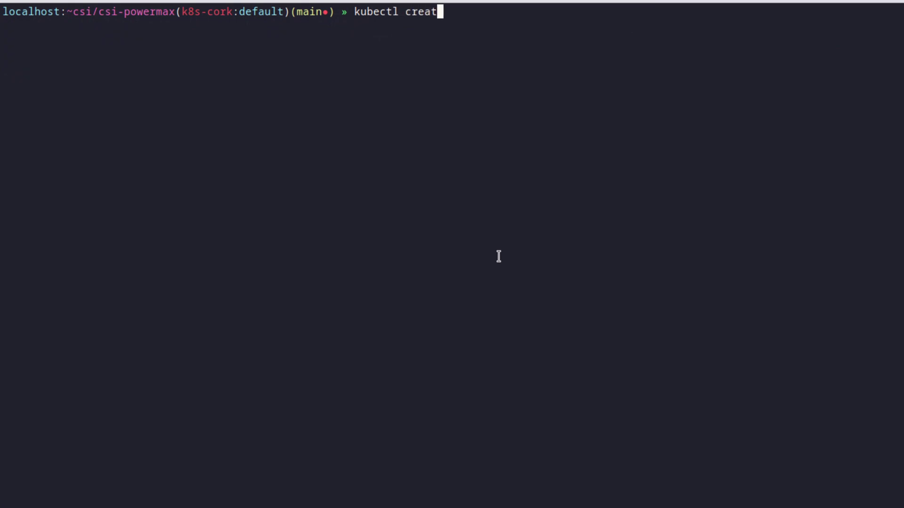
text(e ns powermax)
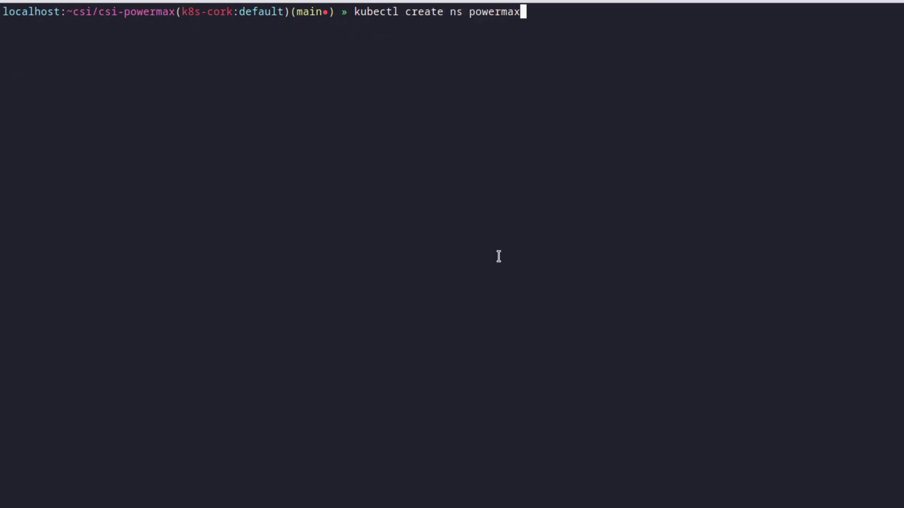
Create the powermax namespace and the powermax-creds, vcenter-creds and powermax-certs secrets
key(Return)
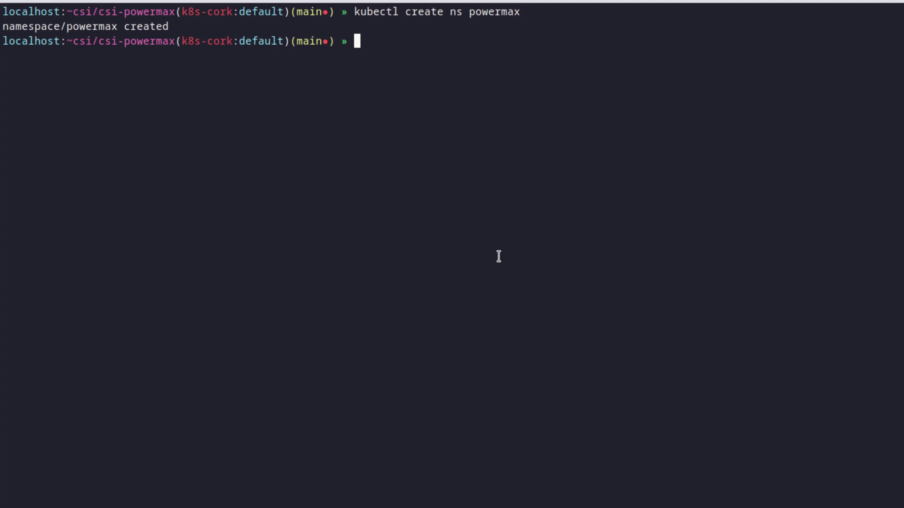
text(ku)
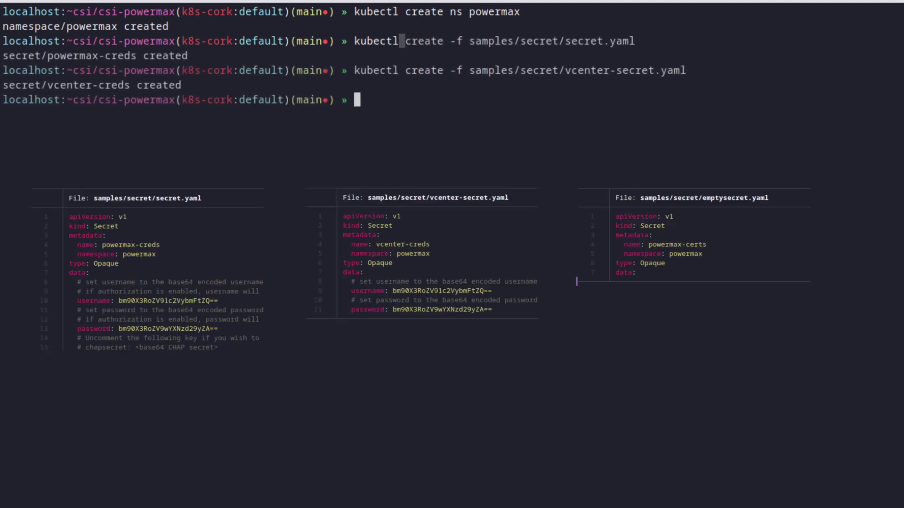
key(Up)
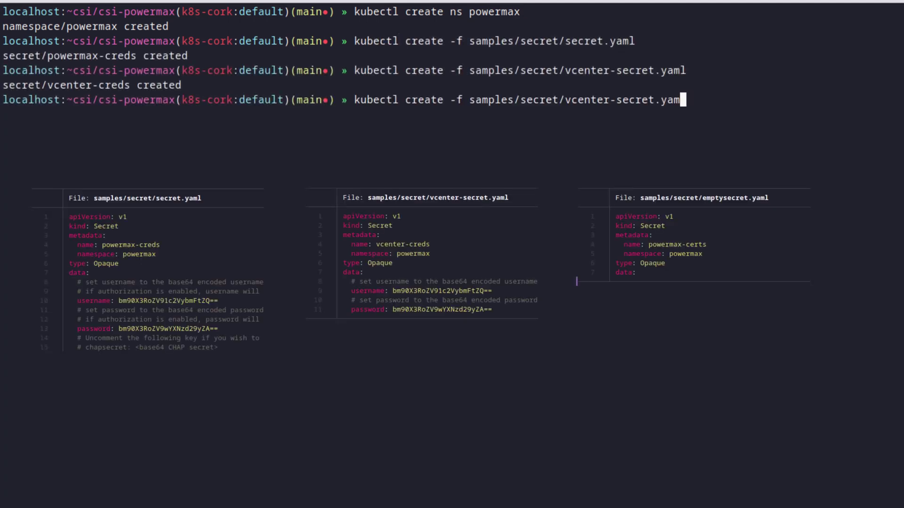
key(BackSpace)
key(BackSpace)
key(BackSpace)
key(BackSpace)
key(BackSpace)
key(BackSpace)
key(BackSpace)
key(BackSpace)
key(BackSpace)
text(emptysecret.yaml)
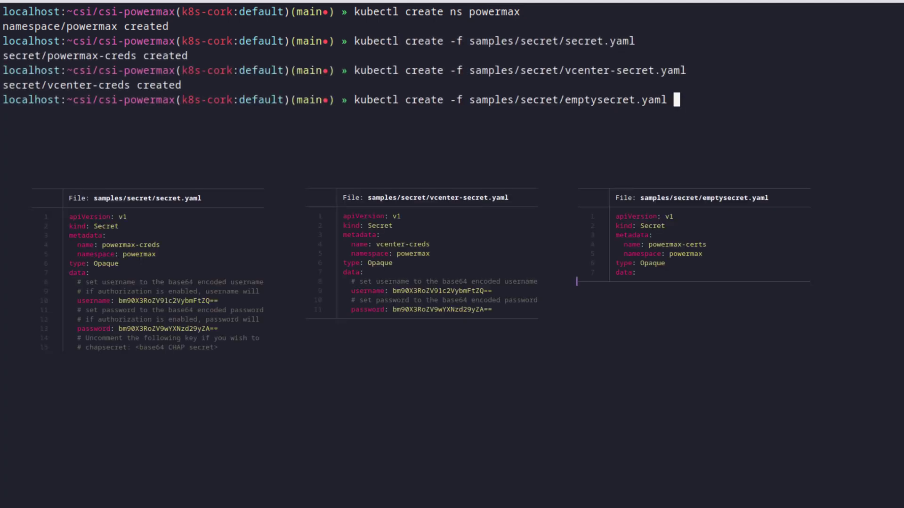
key(Return)
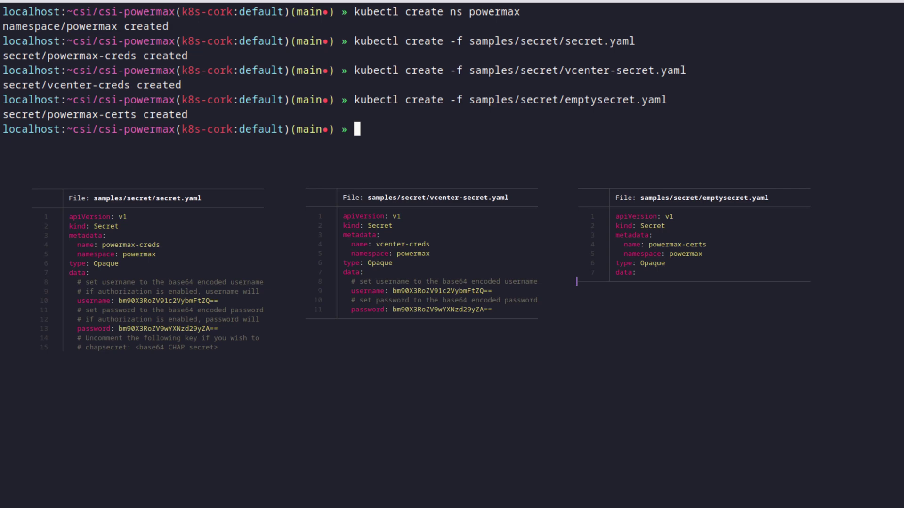
text(clear)
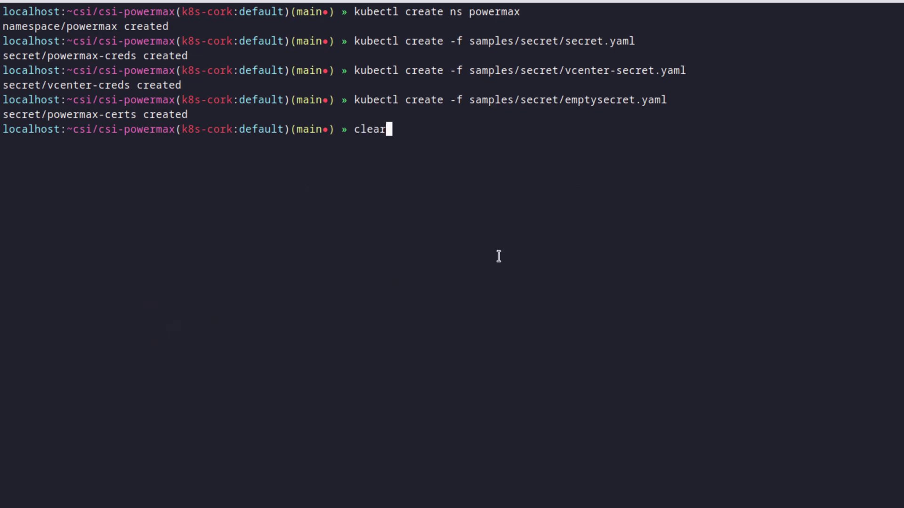
key(Return)
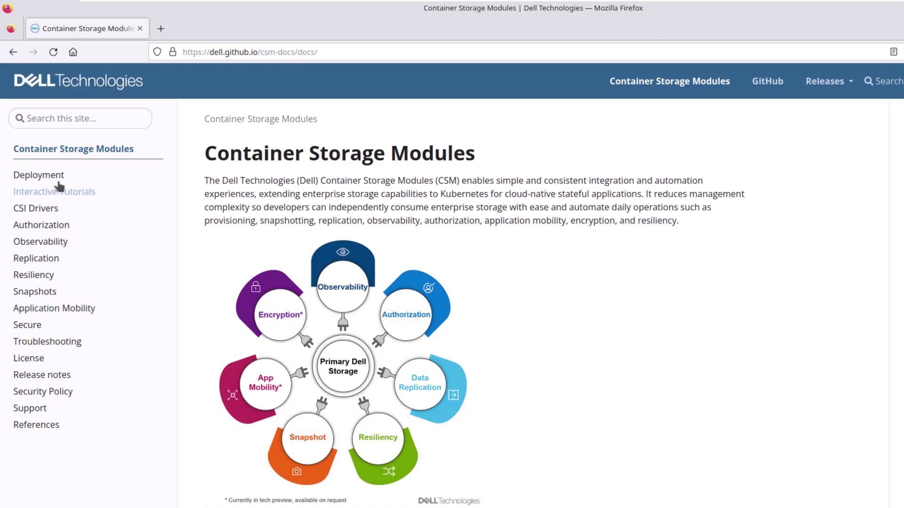
Start the CSM Installation Wizard with Helm as the install type and PowerMax as the array
click(40, 175)
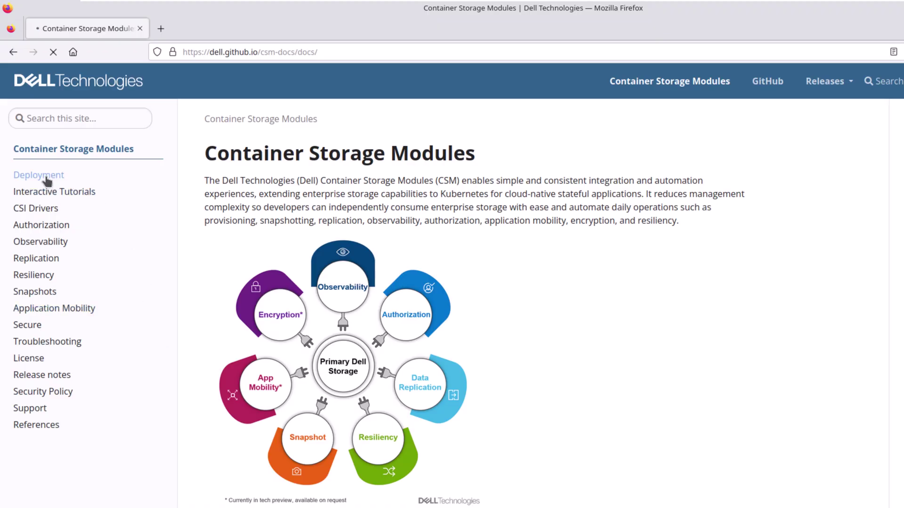
click(73, 192)
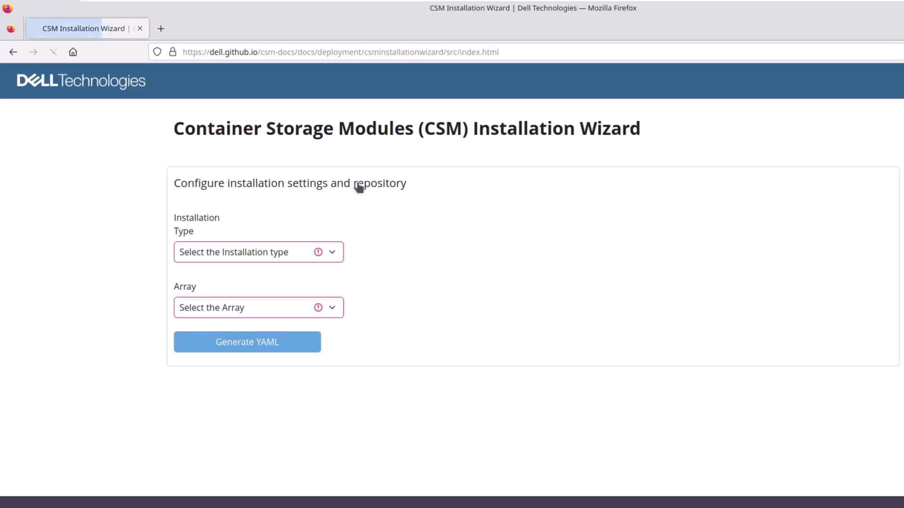
click(263, 254)
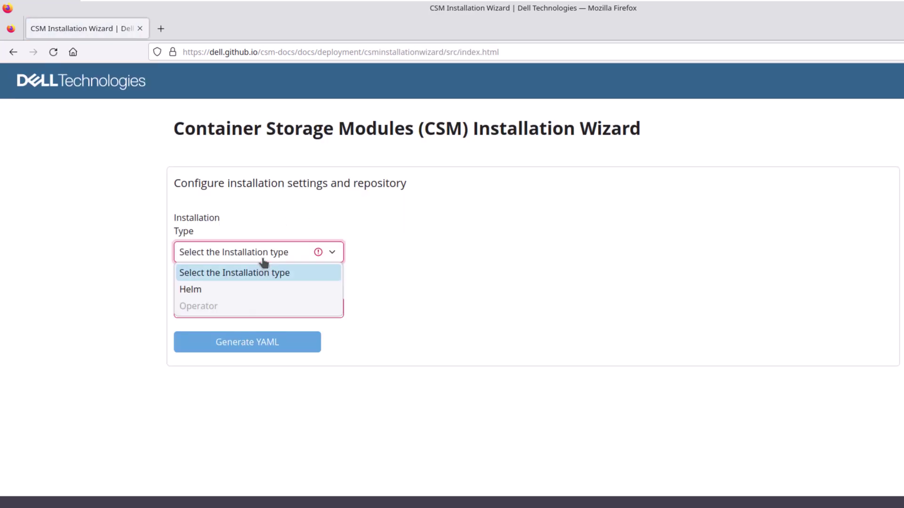
click(217, 286)
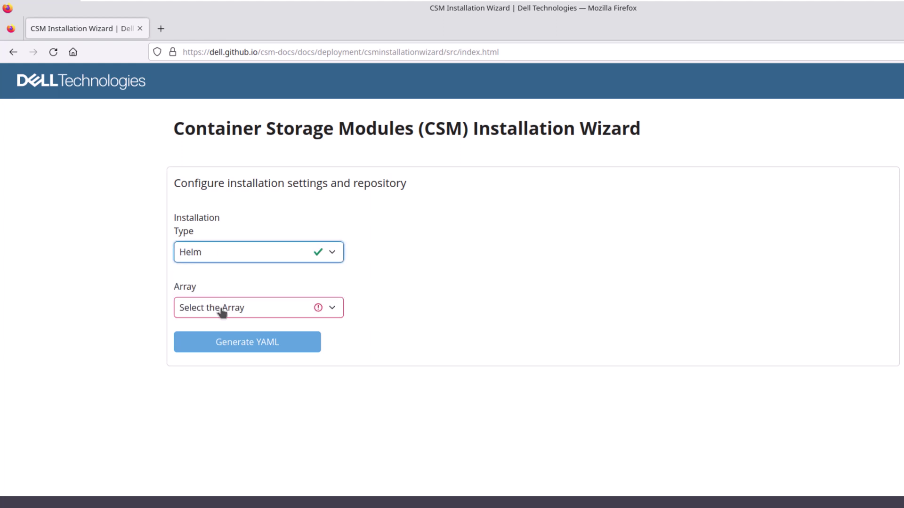
click(217, 308)
click(218, 335)
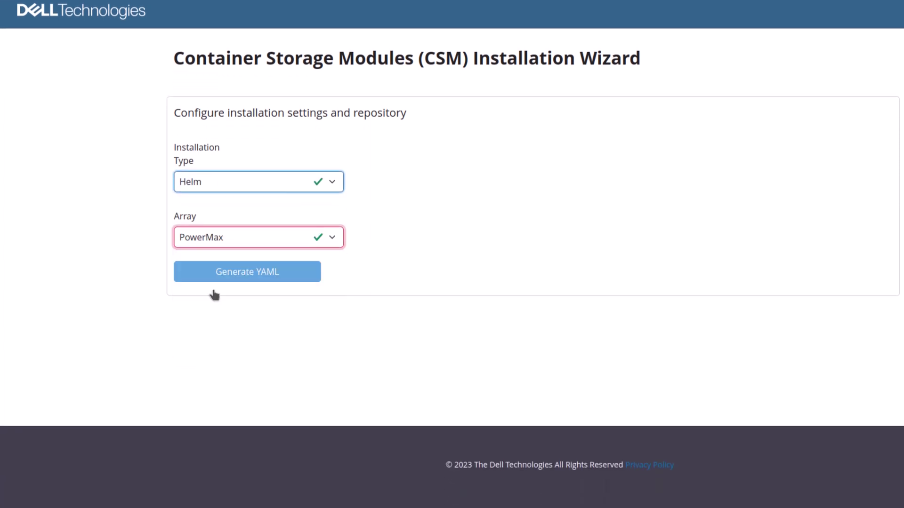
scroll(204, 354, down, 5)
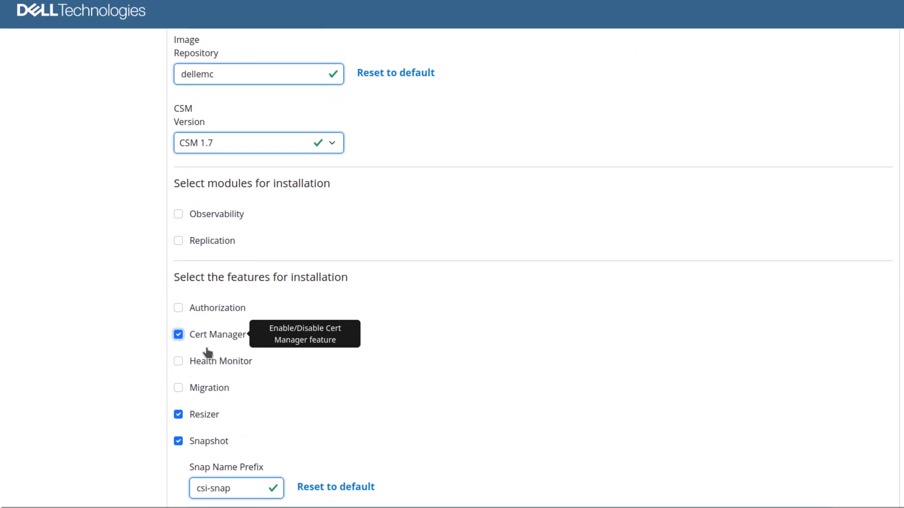
scroll(203, 354, down, 5)
click(251, 269)
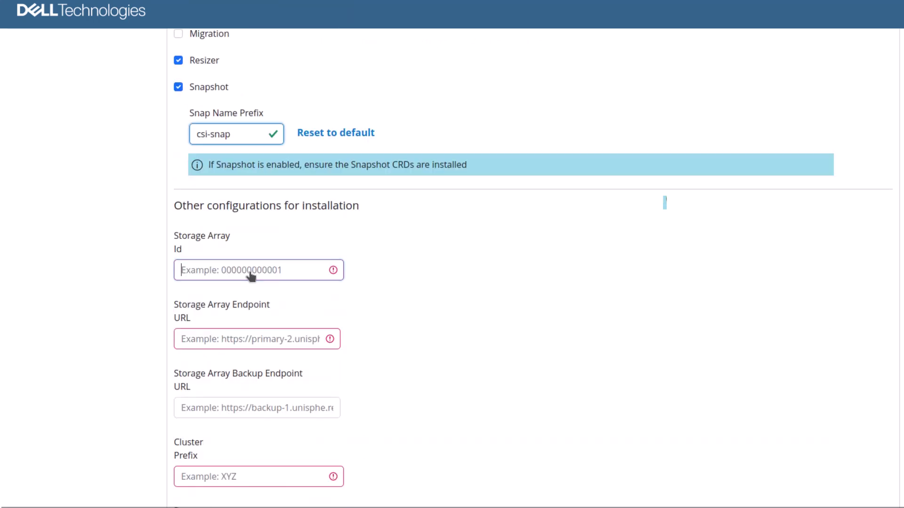
text(000120200287)
click(282, 340)
text(https://10.60.156.216)
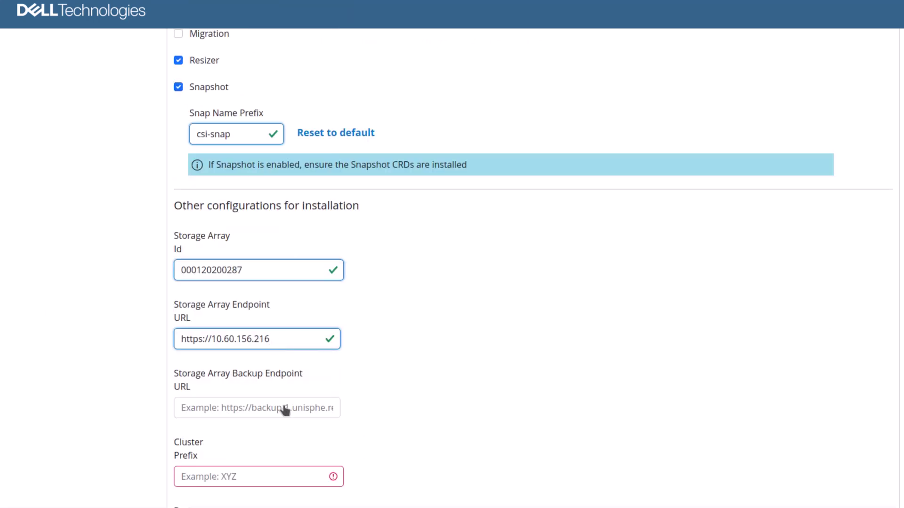
click(283, 407)
text(https://10.60.156.90)
click(238, 477)
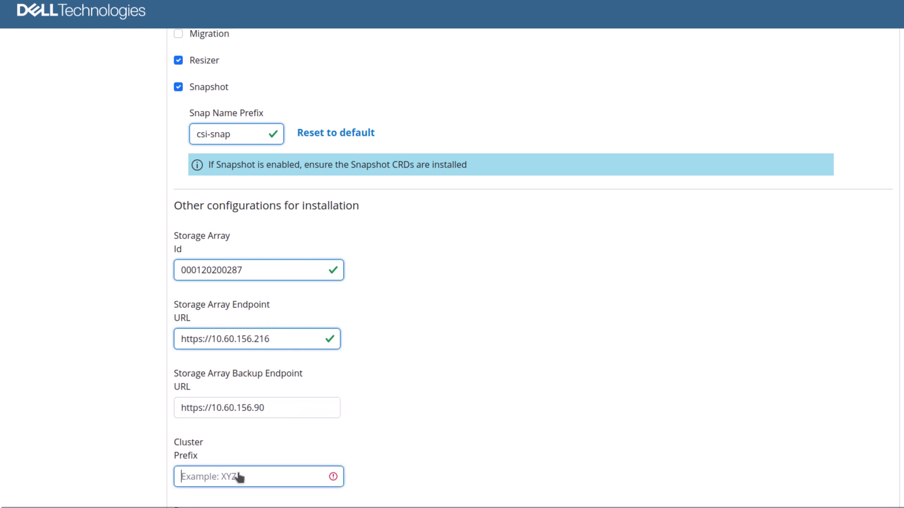
text(rdn)
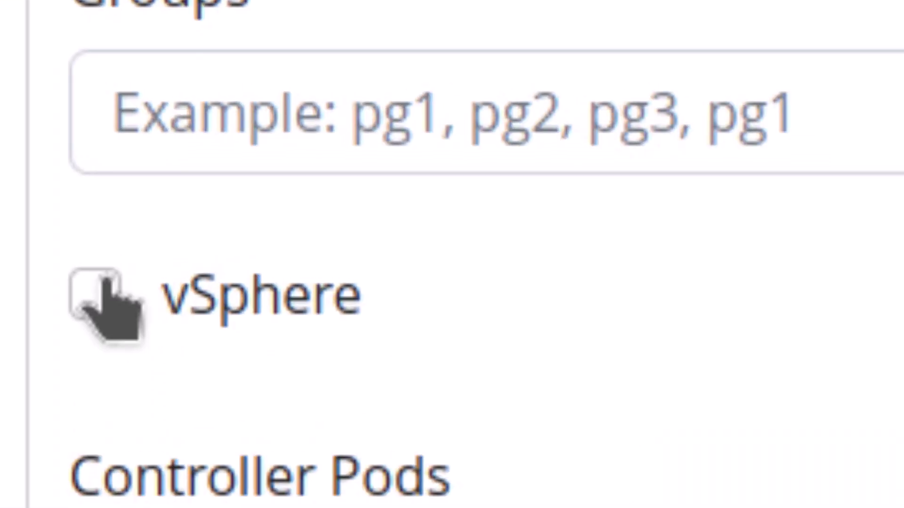
Enable vSphere with vCenter host 10.60.156.16, download the values YAML, and select the helm commands
click(95, 294)
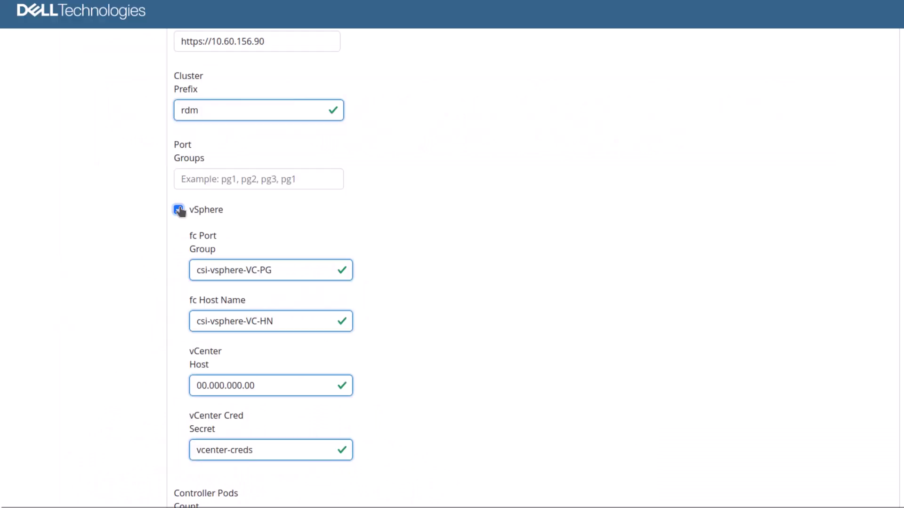
drag(255, 386, 175, 381)
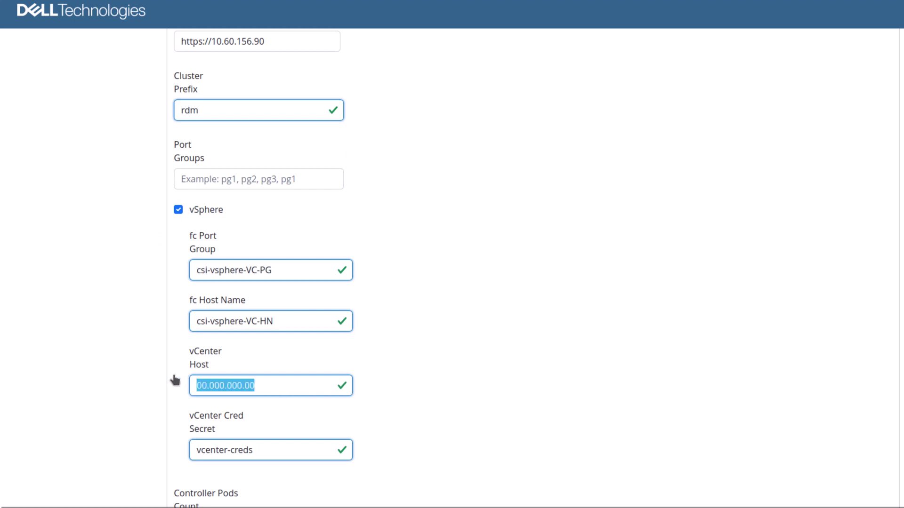
text(10.60.156.16)
scroll(212, 381, down, 3)
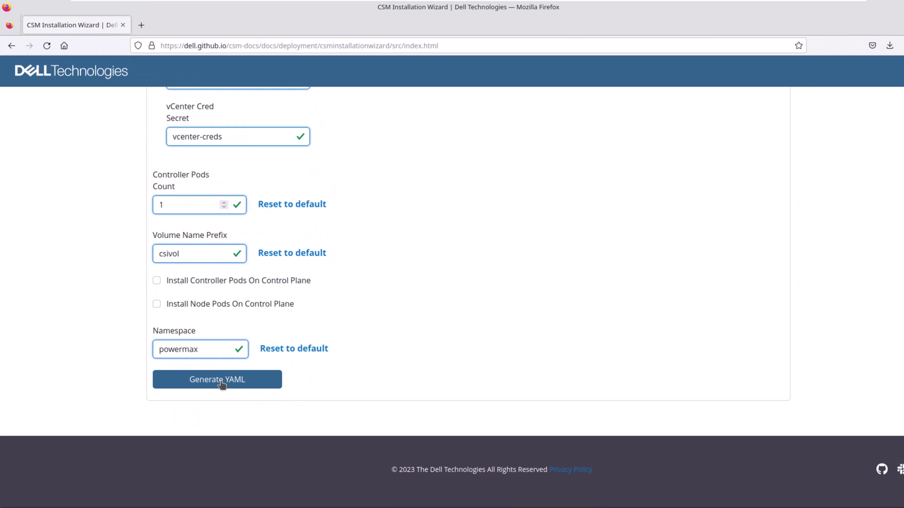
click(221, 385)
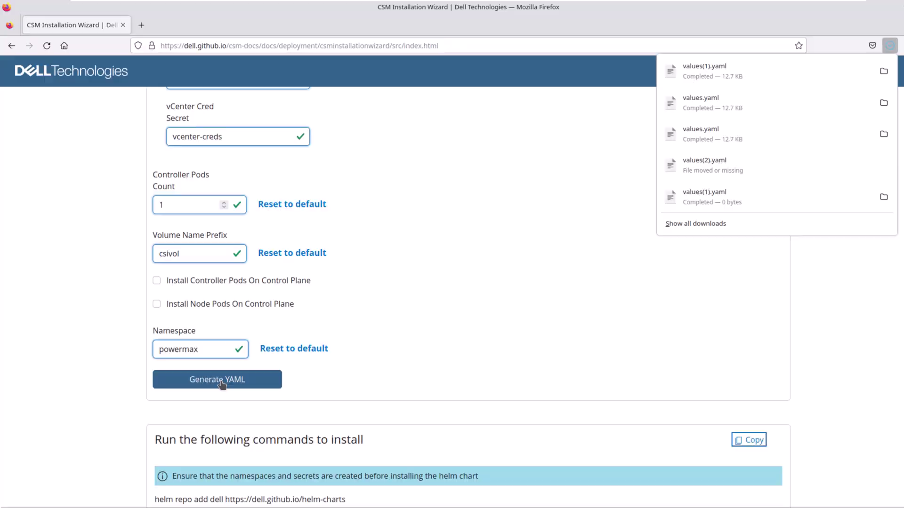
scroll(222, 385, down, 3)
drag(156, 375, 467, 376)
key(ctrl+c)
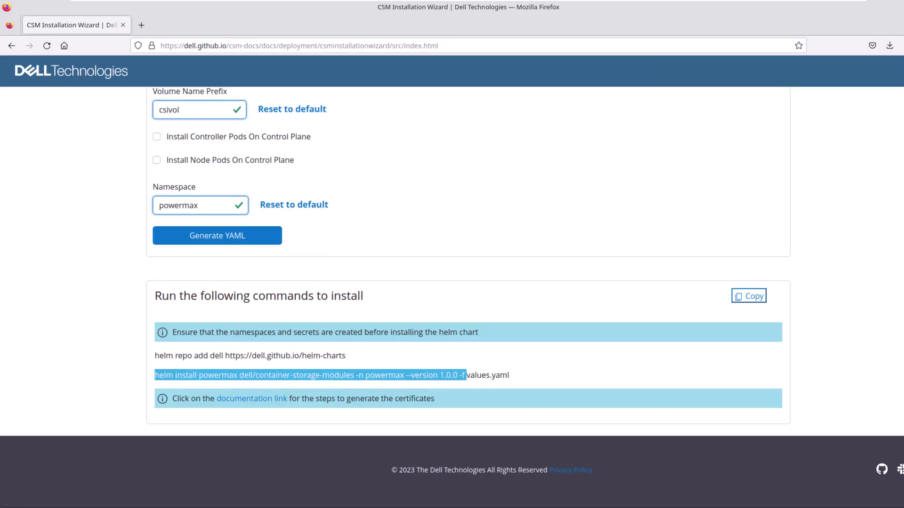
Run the copied helm install command with ~/Downloads/values.yaml in the terminal
key(alt+Tab)
key(ctrl+shift+v)
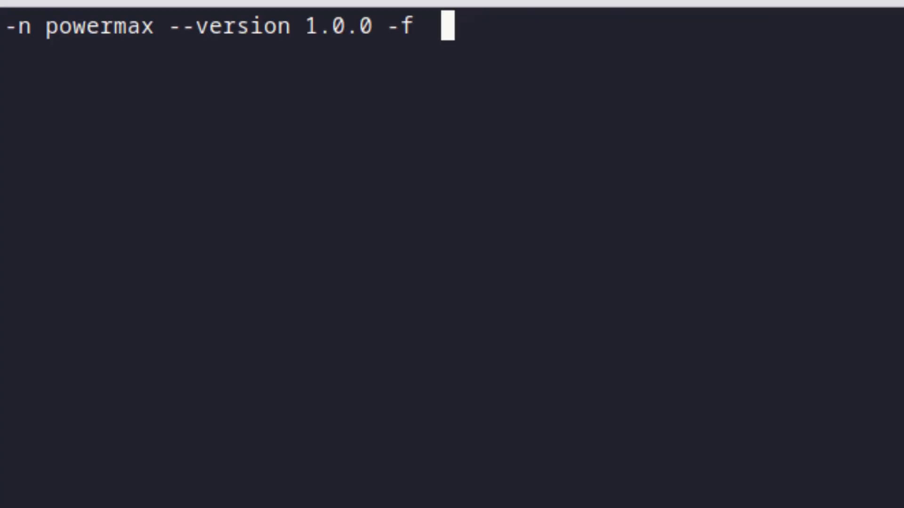
text(~/Downloads/values.yaml)
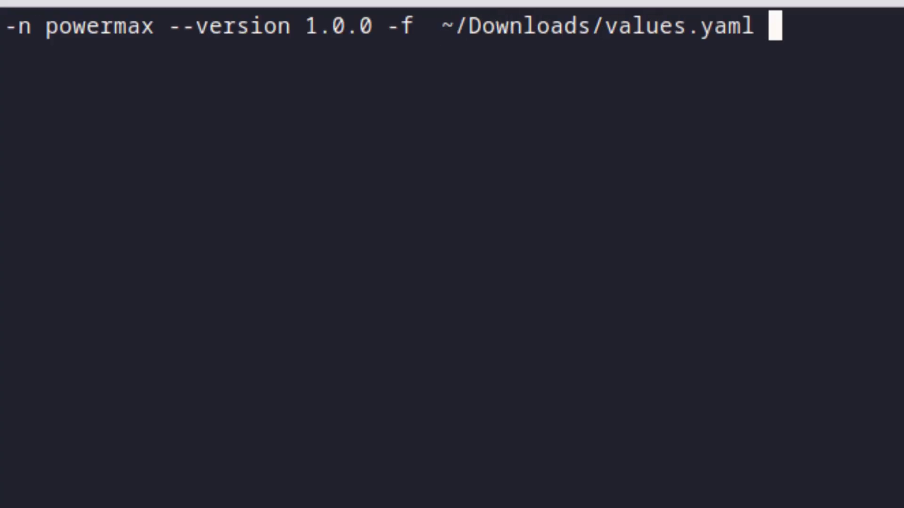
key(Return)
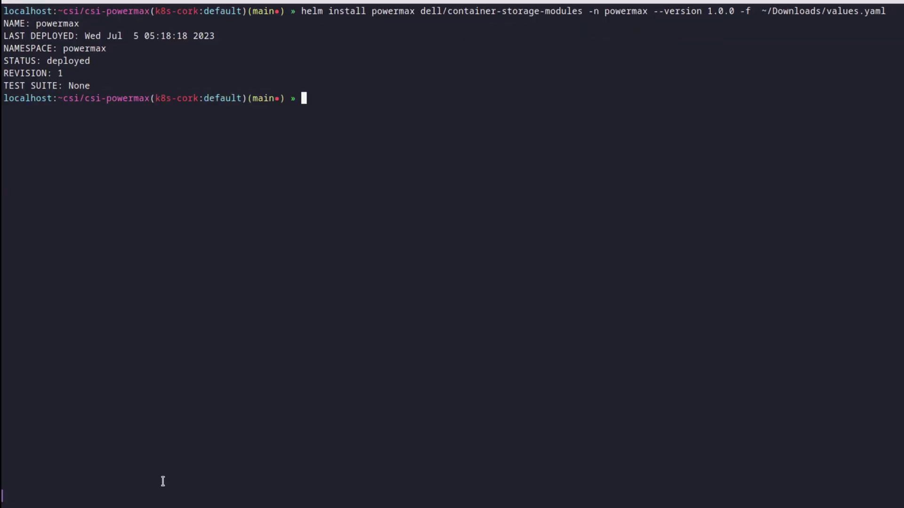
List the pods in the powermax namespace and the powermax-vsphere storage class
key(ctrl+l)
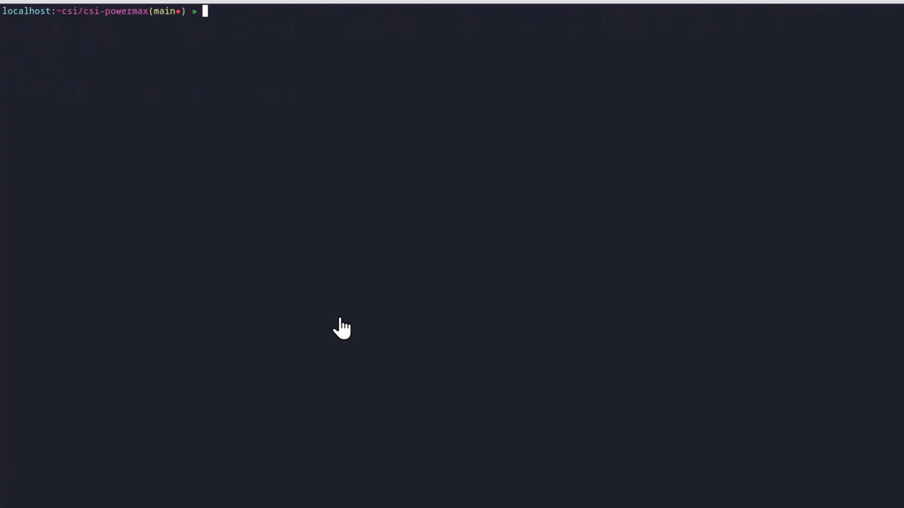
text(kubectl get pods -n powermax)
key(Return)
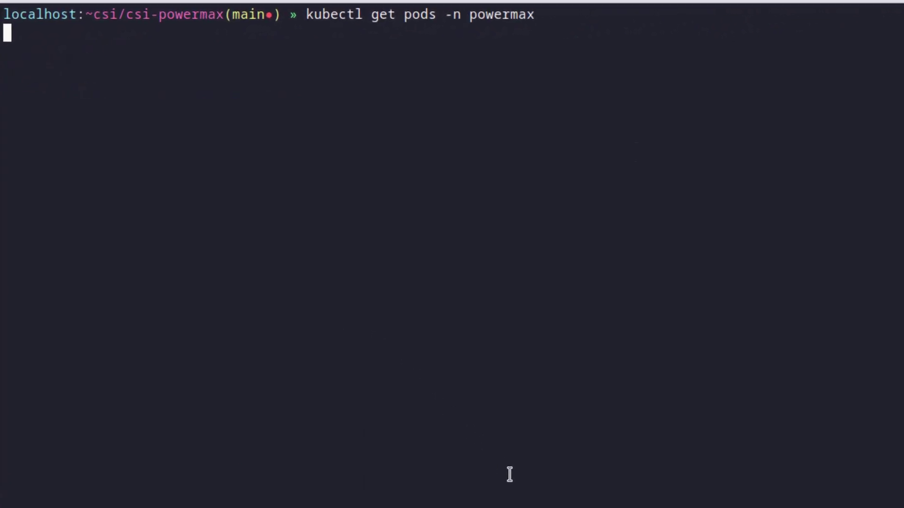
text(kubectl get sc -o yaml powermax-vsphere | kubectl neat)
key(Return)
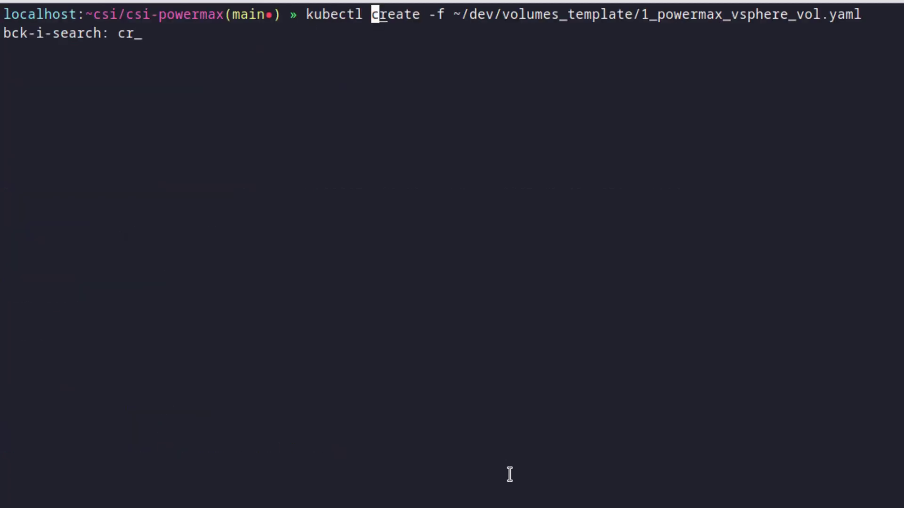
text(eate)
Create the statefulset from vsphere_vol.yaml and watch pods, PVCs and PVs with wide output
key(Return)
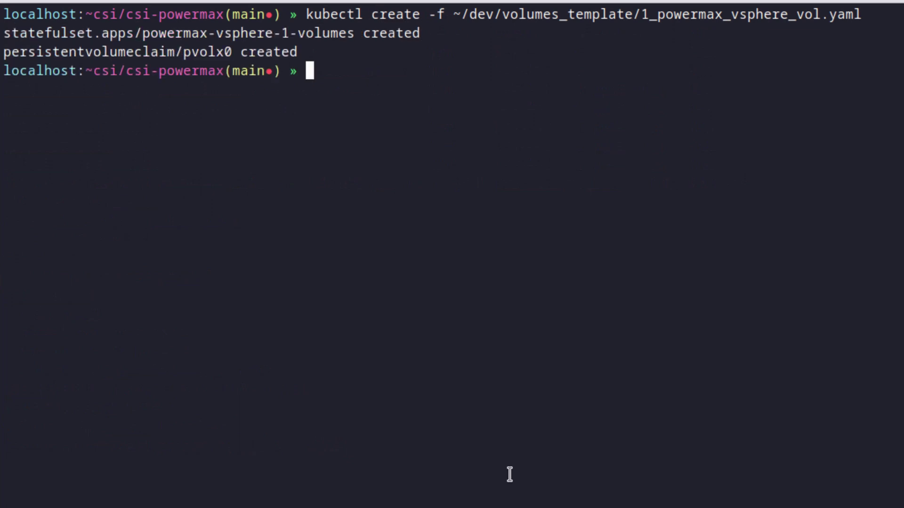
key(ctrl+r)
text(wat)
key(Return)
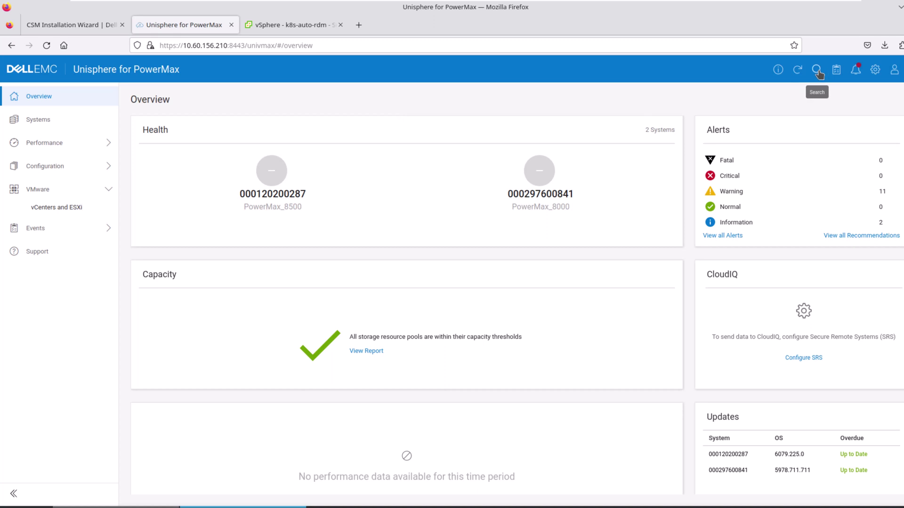
Search Unisphere for the virtual machine named dell39
click(827, 70)
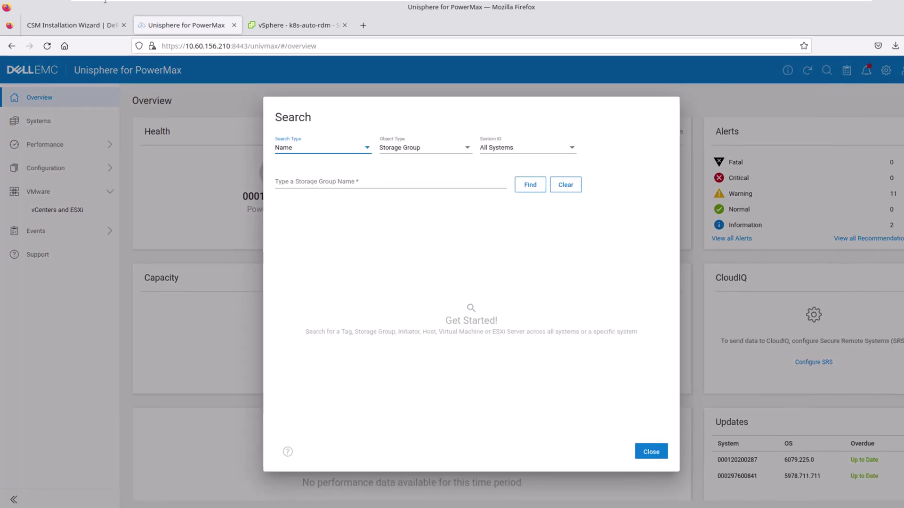
click(424, 148)
click(416, 198)
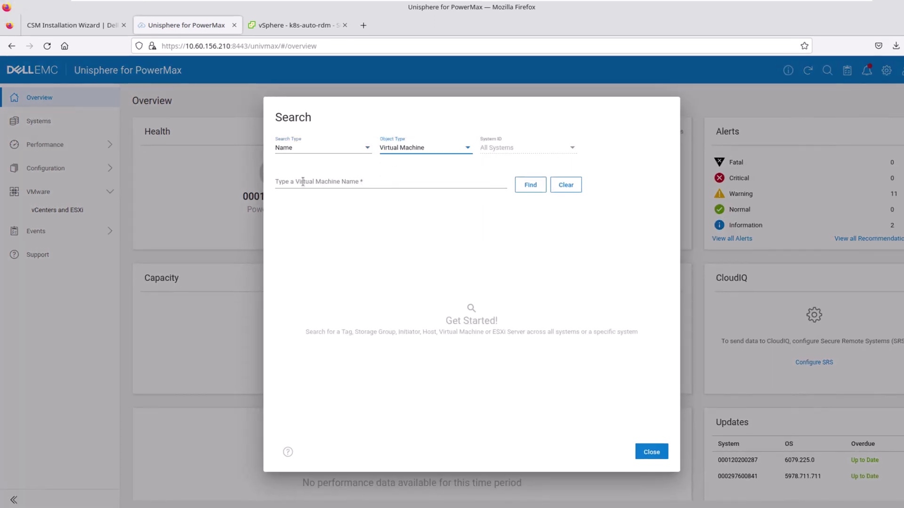
click(311, 182)
text(dell39)
key(Return)
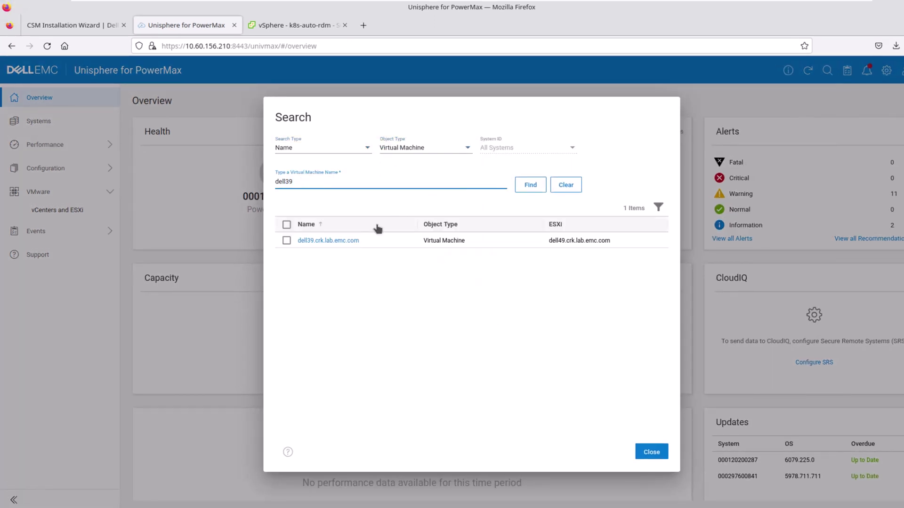
Open dell39's virtual disks and show the details of Hard disk 2
click(328, 241)
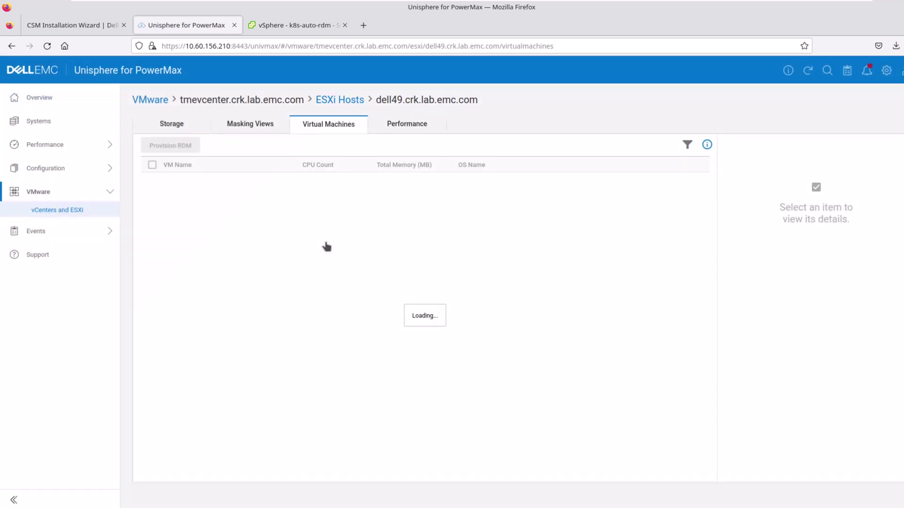
click(213, 181)
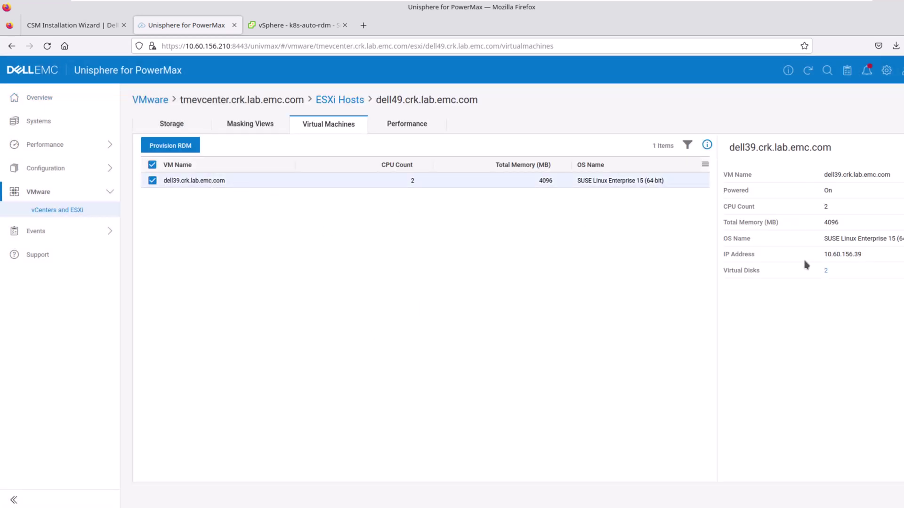
click(828, 272)
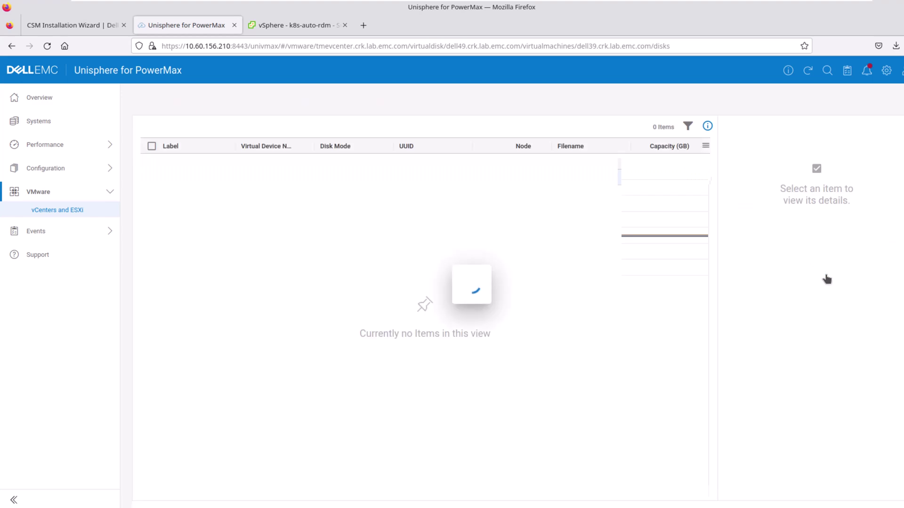
click(361, 180)
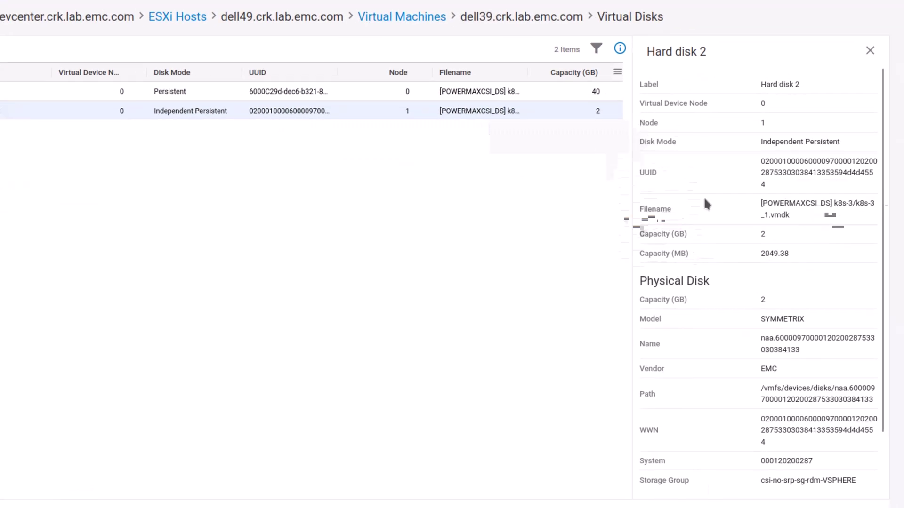
scroll(704, 197, down, 3)
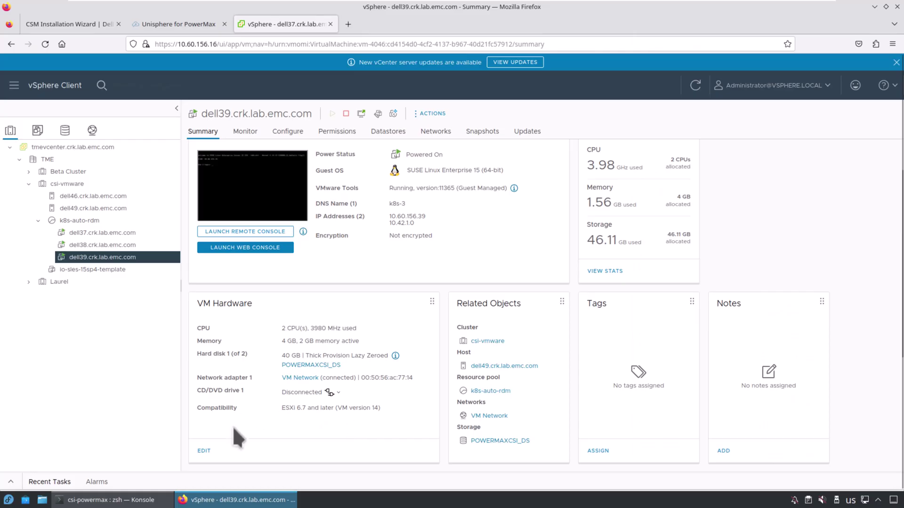
Open dell39's Edit Settings and expand Hard disk 2 to view its LUN and compatibility mode
click(203, 451)
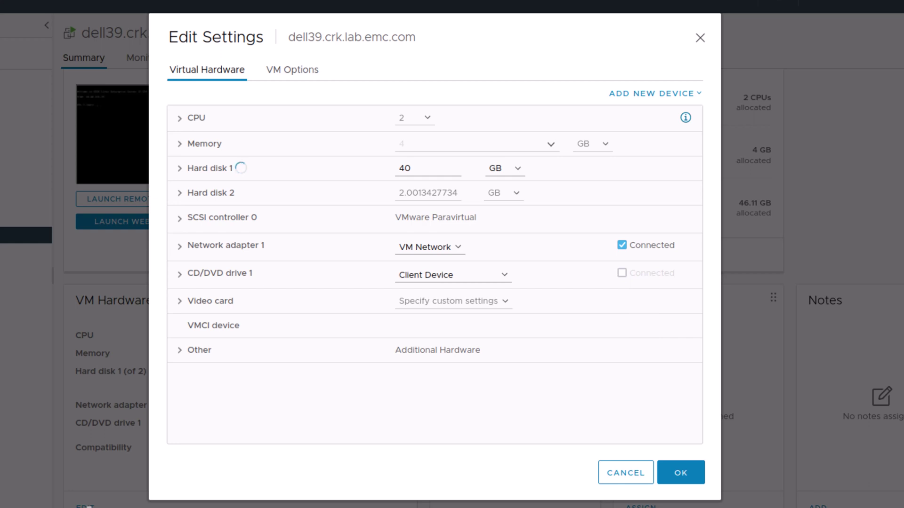
click(182, 196)
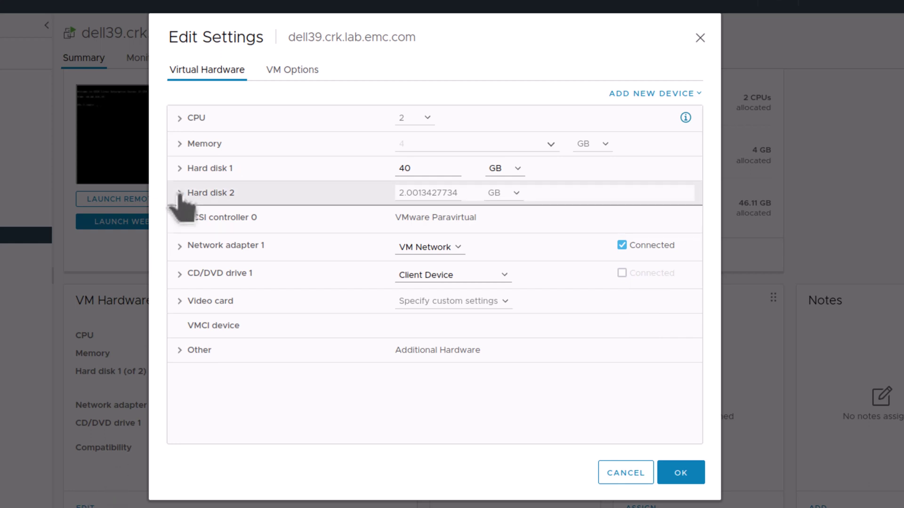